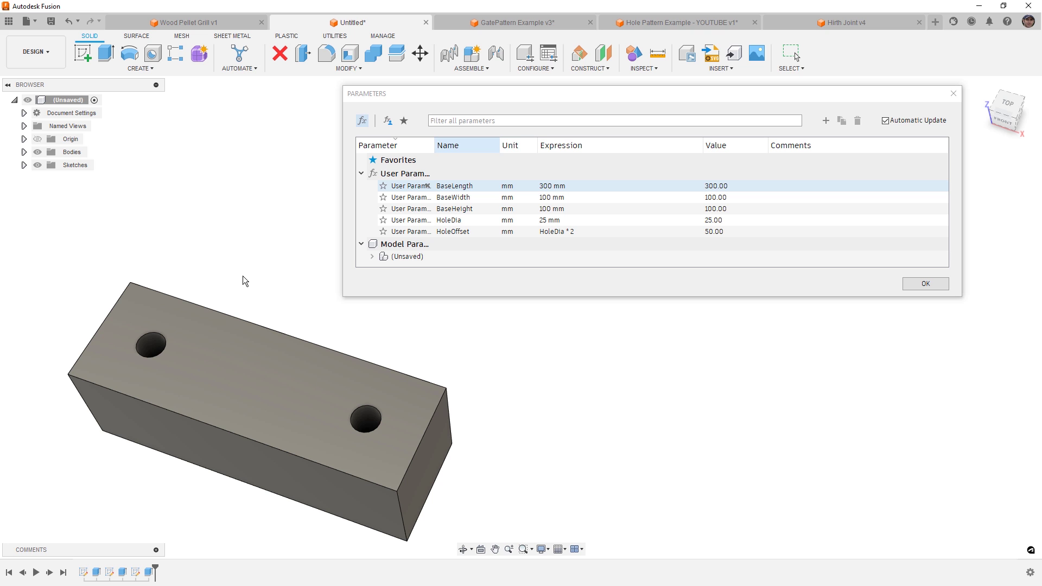
Widen the Parameter column to show full text and set the BaseLength parameter to 350 mm
left_click(415, 173)
left_click_drag(434, 145, 461, 145)
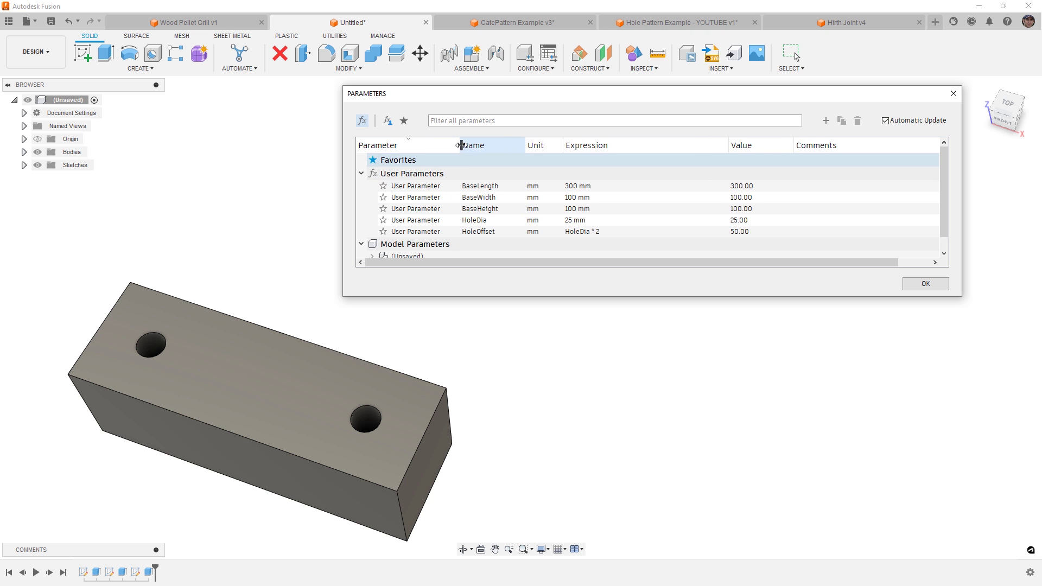
left_click(631, 185)
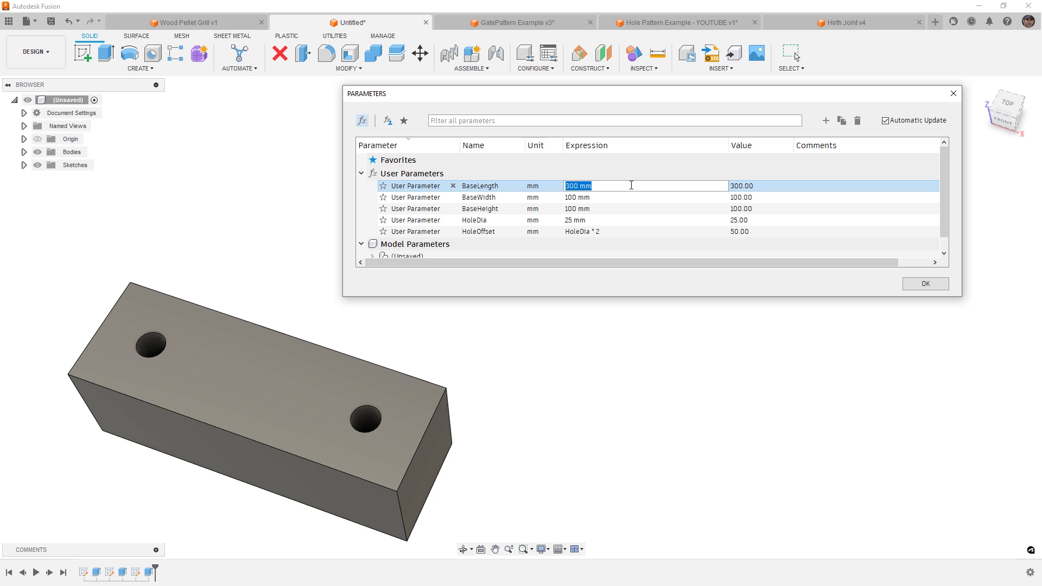
type("350")
key("Return")
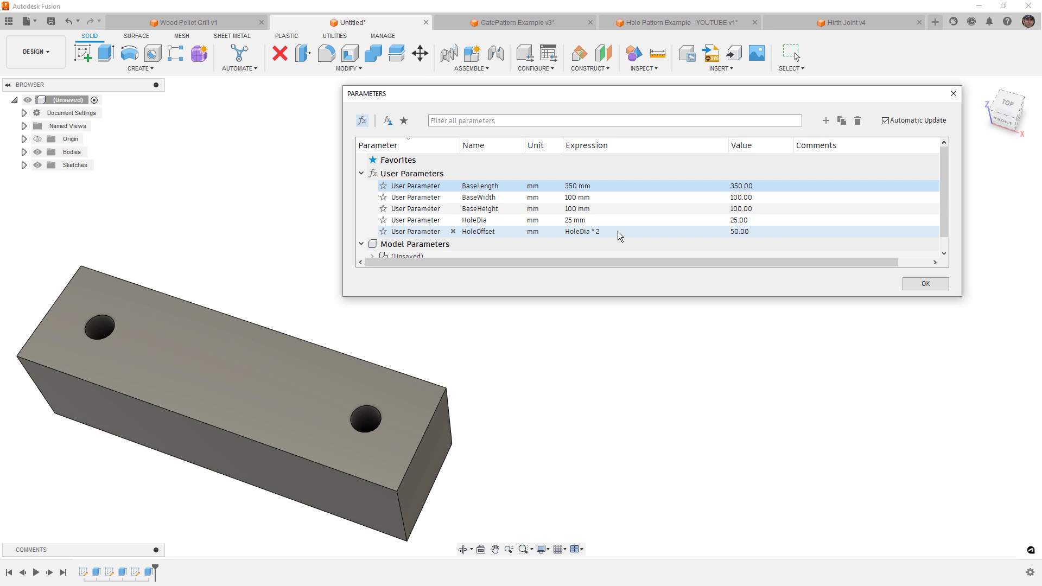
Set the HoleDia user parameter to 20 mm
left_click(597, 220)
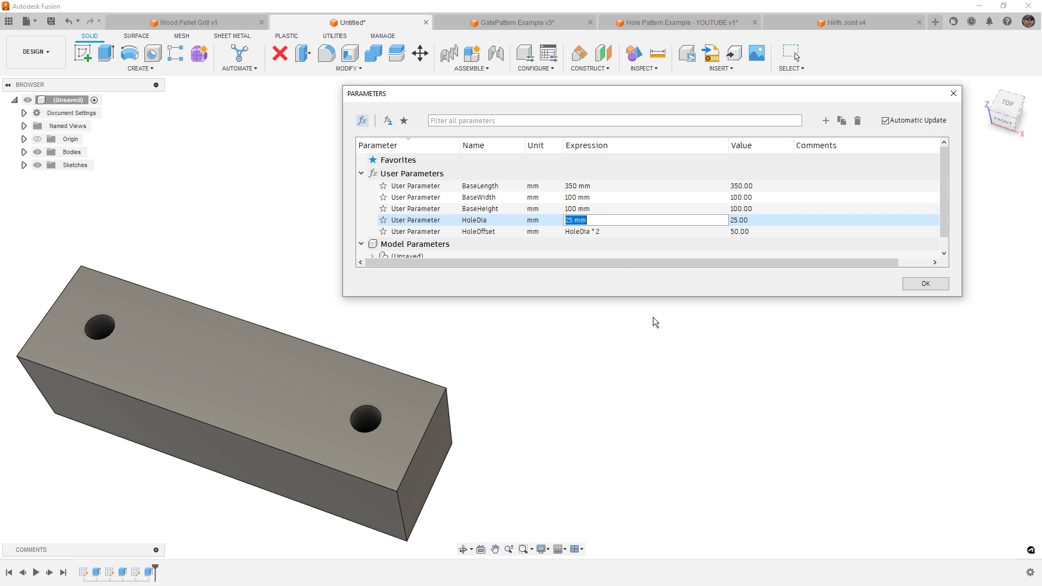
type("20")
key("Return")
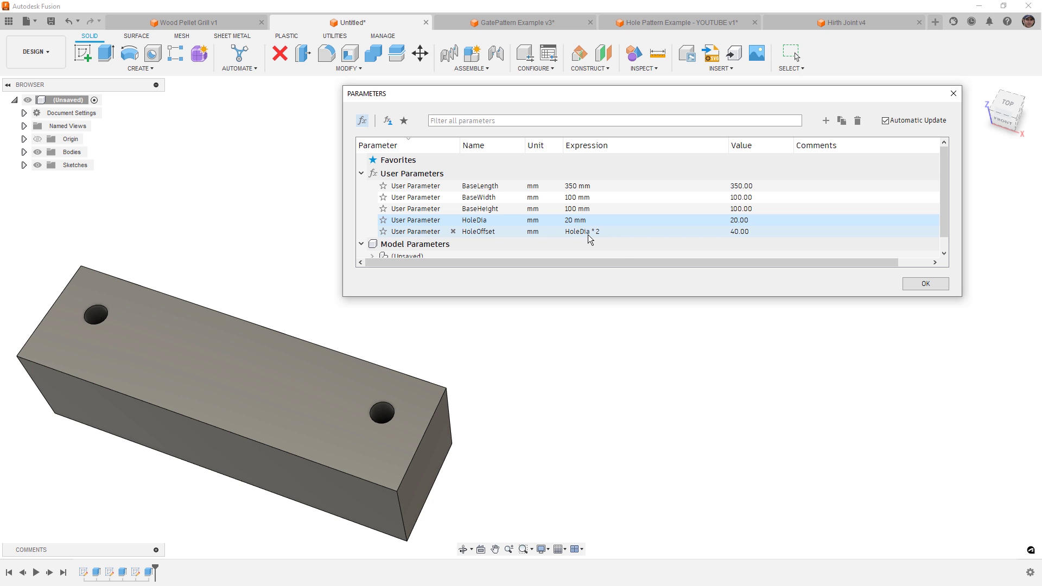
Set the HoleDia user parameter to 25 mm and accept the parameters
left_click(577, 220)
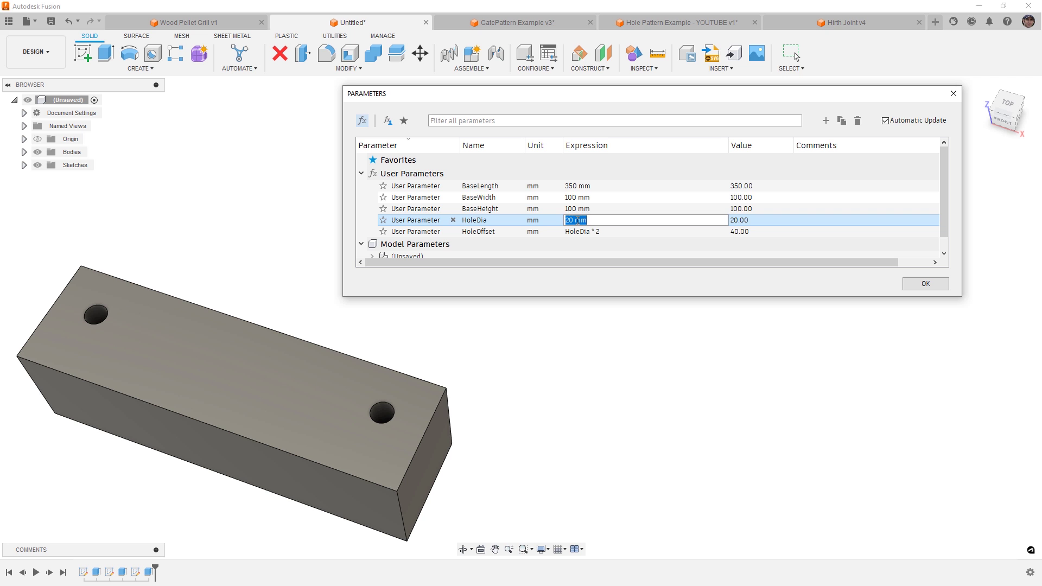
type("25")
key("Return")
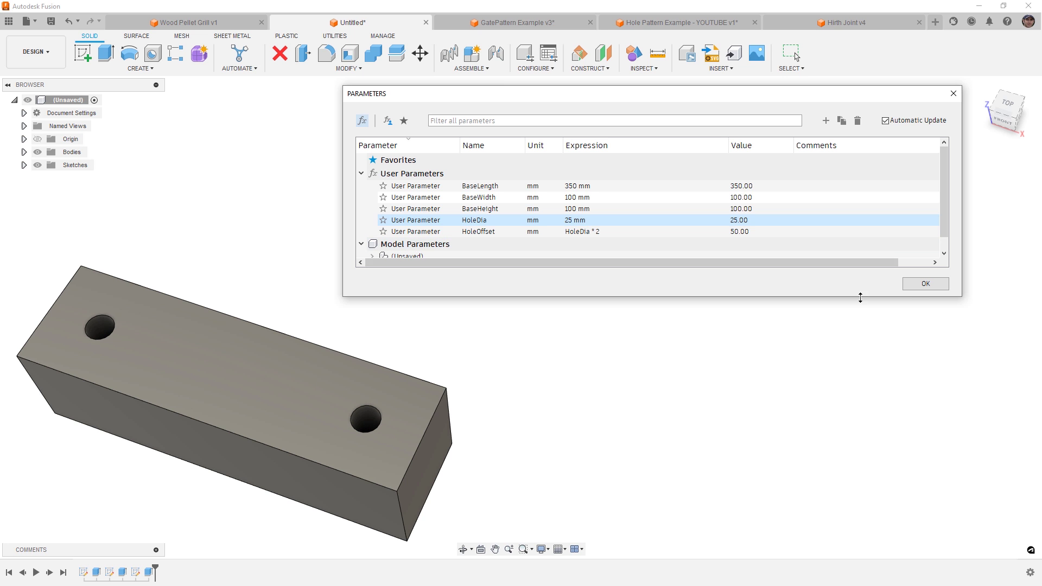
left_click(921, 284)
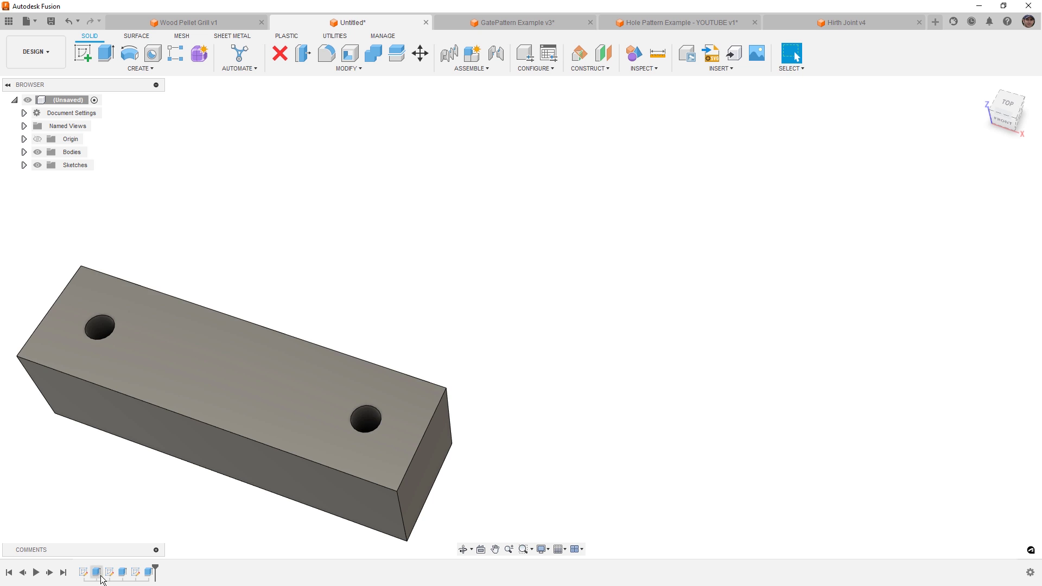
Open the last hole sketch for editing and draw a circle about 42 mm in diameter between the two holes
double_click(136, 572)
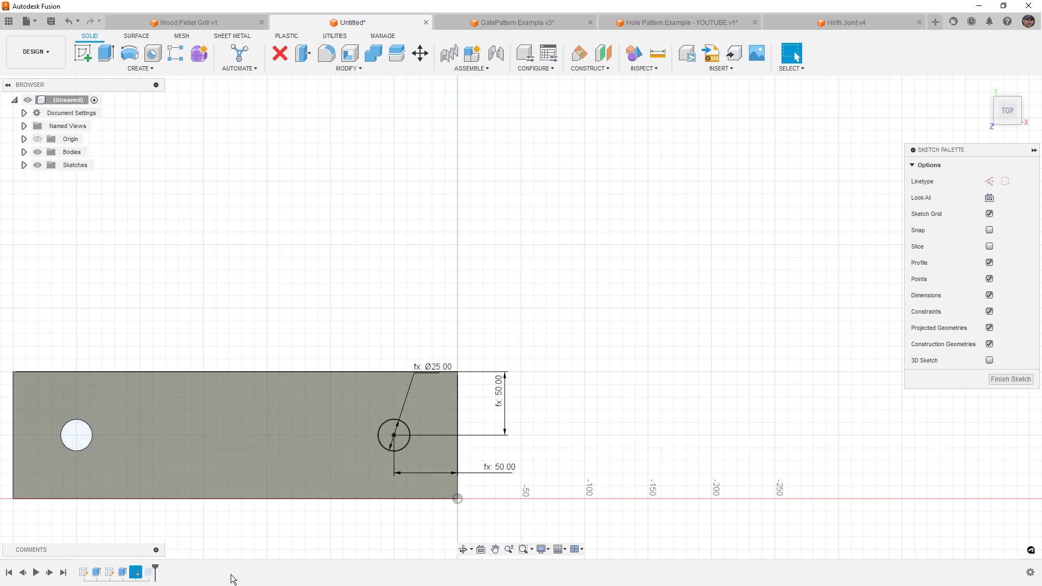
left_click_drag(442, 334, 435, 315)
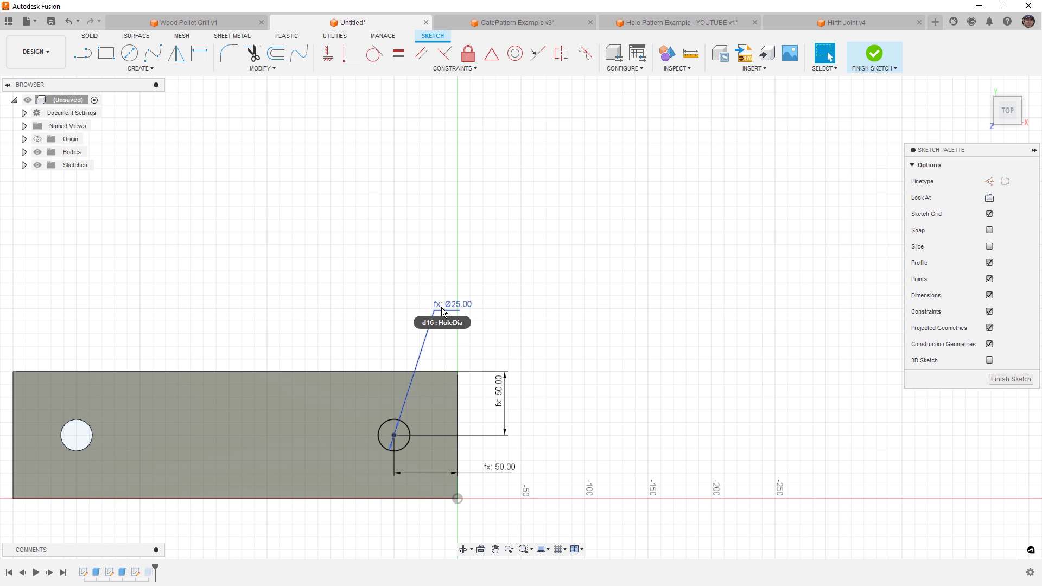
key("c")
left_click(232, 431)
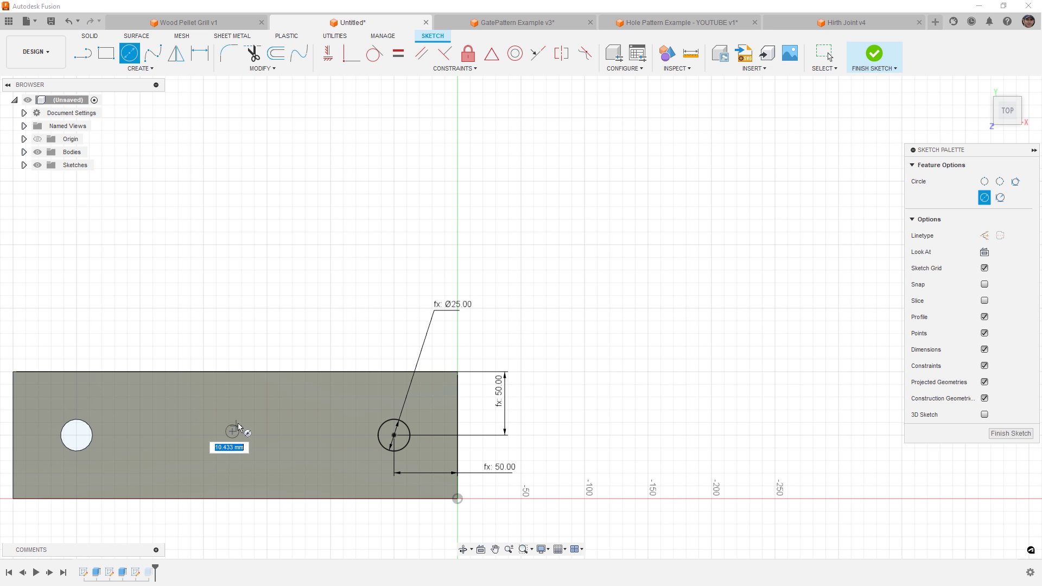
left_click(252, 413)
Dimension the new middle circle's diameter with the HoleDia parameter and finish the sketch
key("d")
left_click(253, 419)
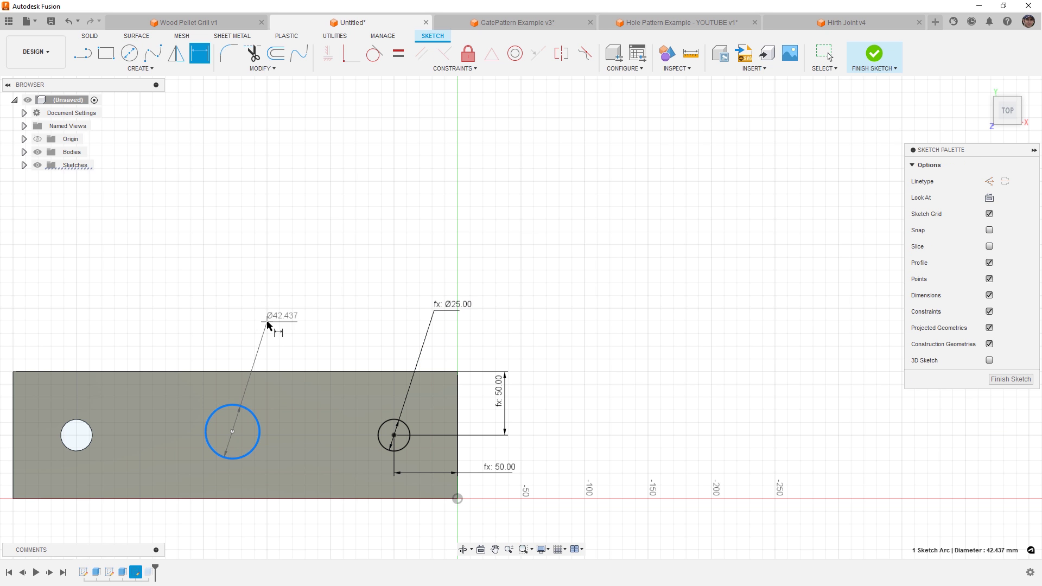
left_click(267, 324)
type("ho")
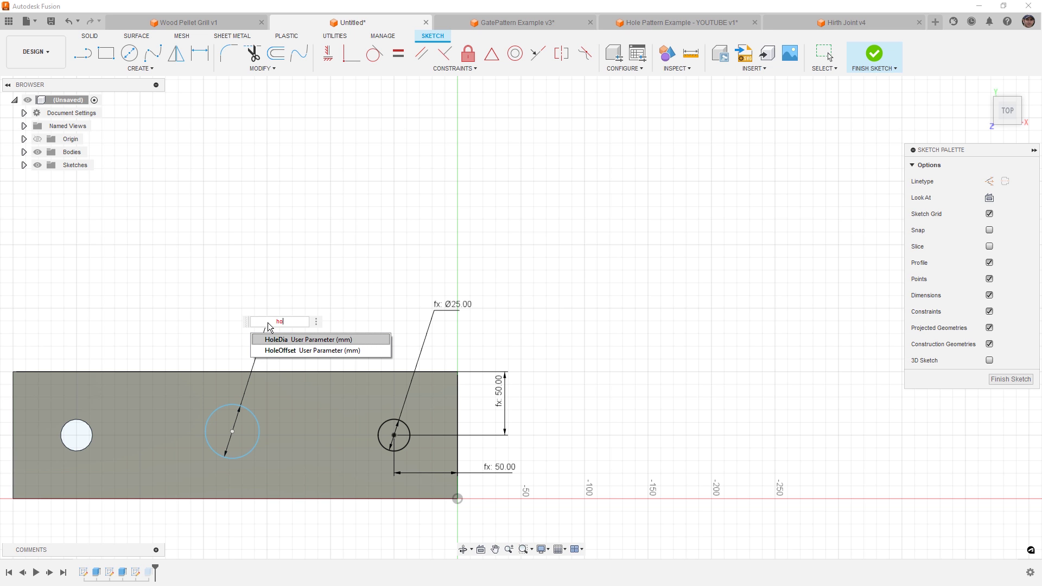
left_click(287, 342)
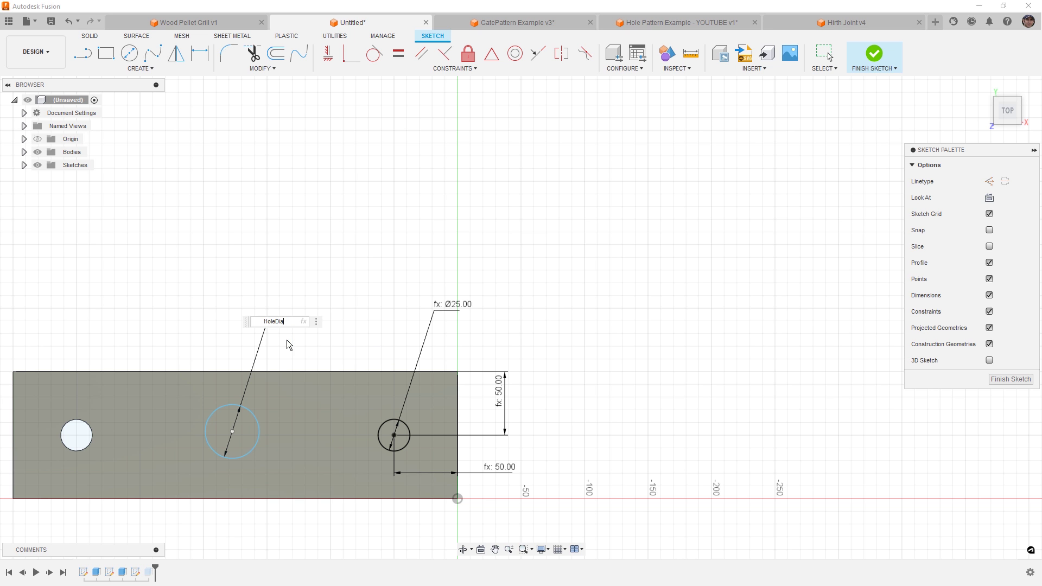
key("Return")
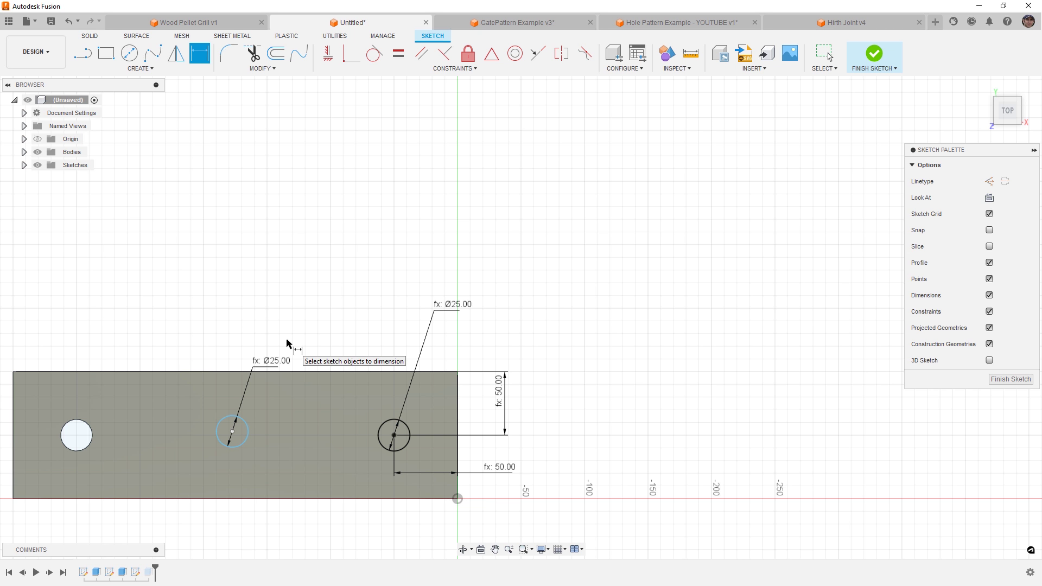
left_click(874, 52)
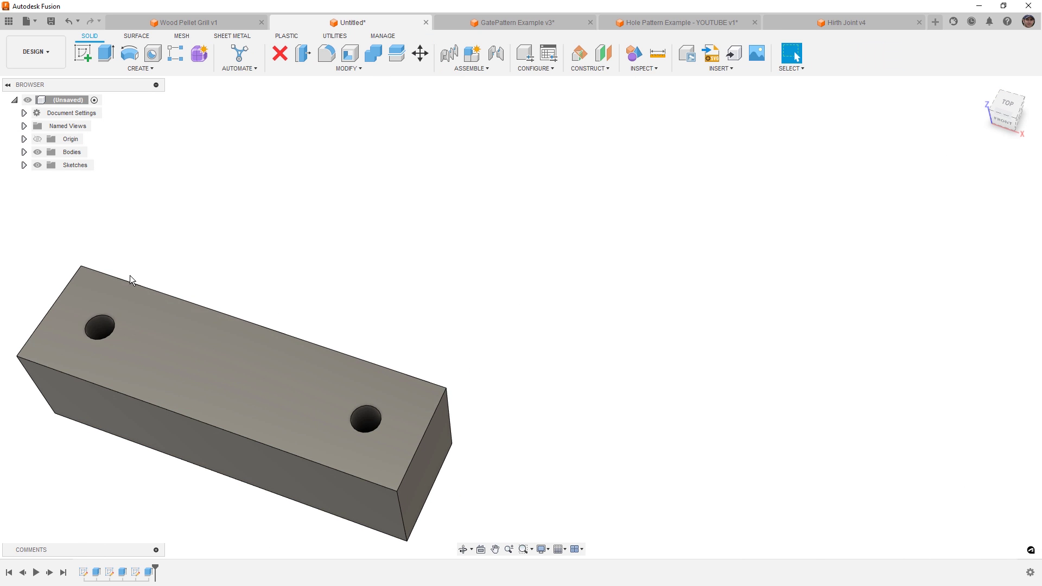
Open the base block's extrusion to examine its distance expression, and close it without changes
double_click(111, 573)
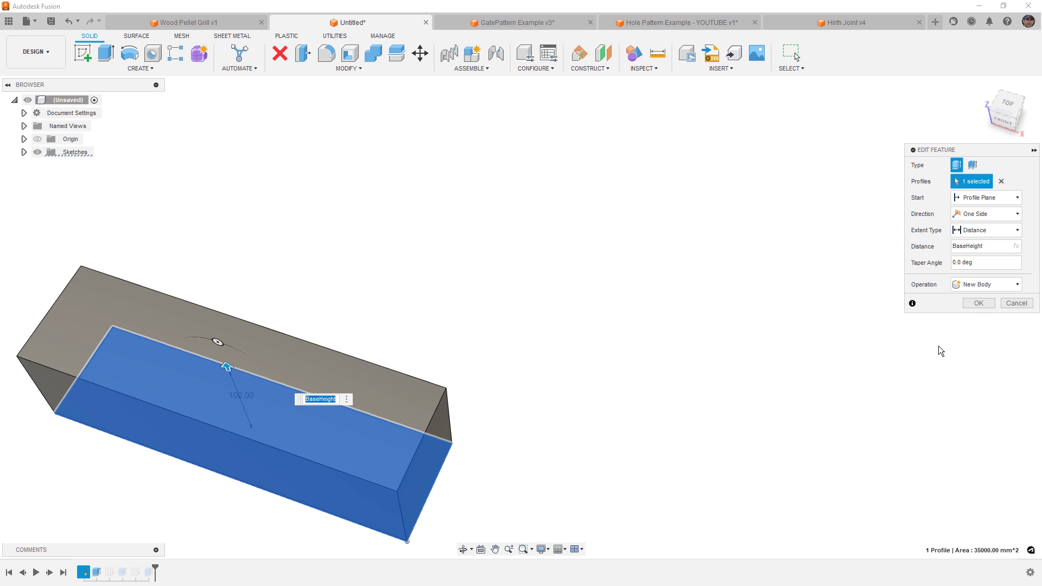
left_click(978, 303)
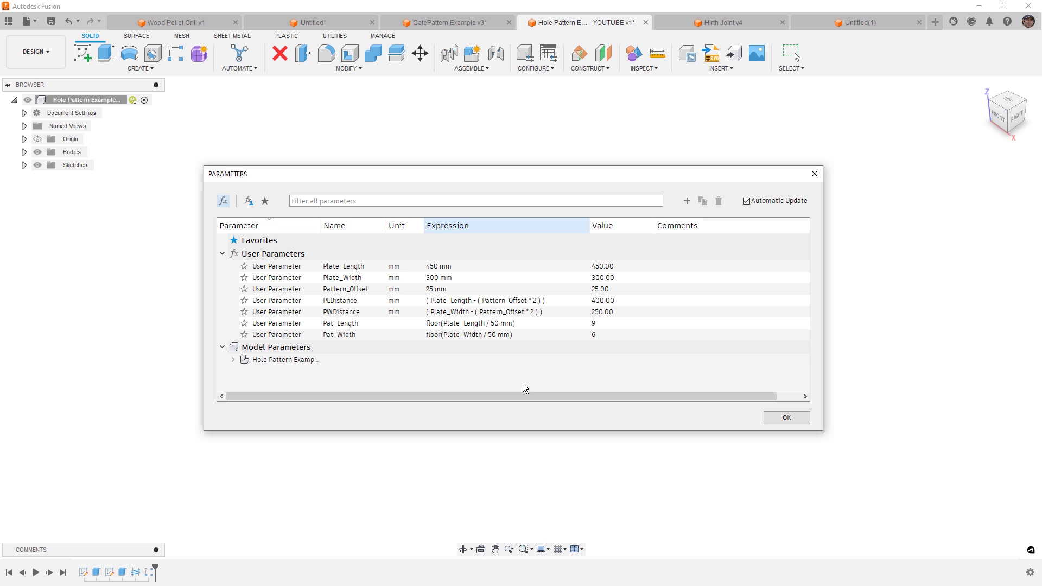
Set the Plate_Length parameter of the Hole Pattern Example design to 399 mm
left_click(442, 266)
left_click(442, 266)
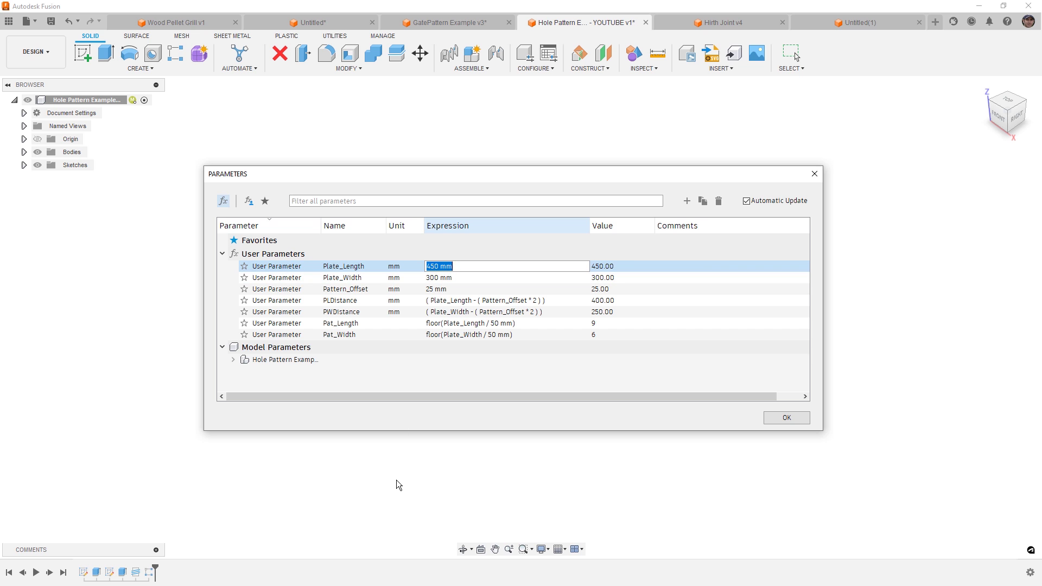
type("399")
key("Return")
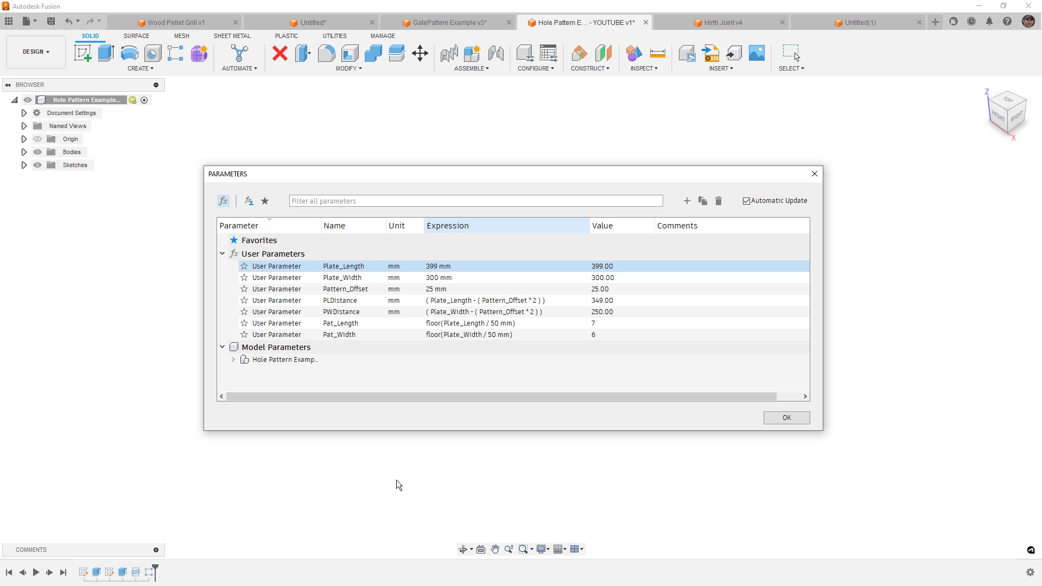
Set the Plate_Length parameter of the Hole Pattern Example design to 400 mm
left_click(457, 268)
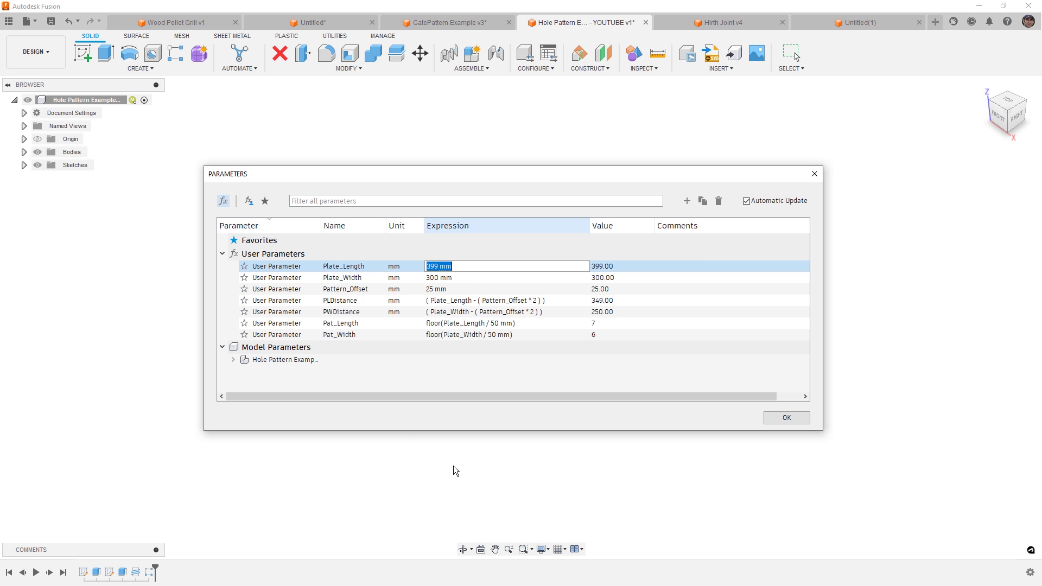
type("400")
key("Return")
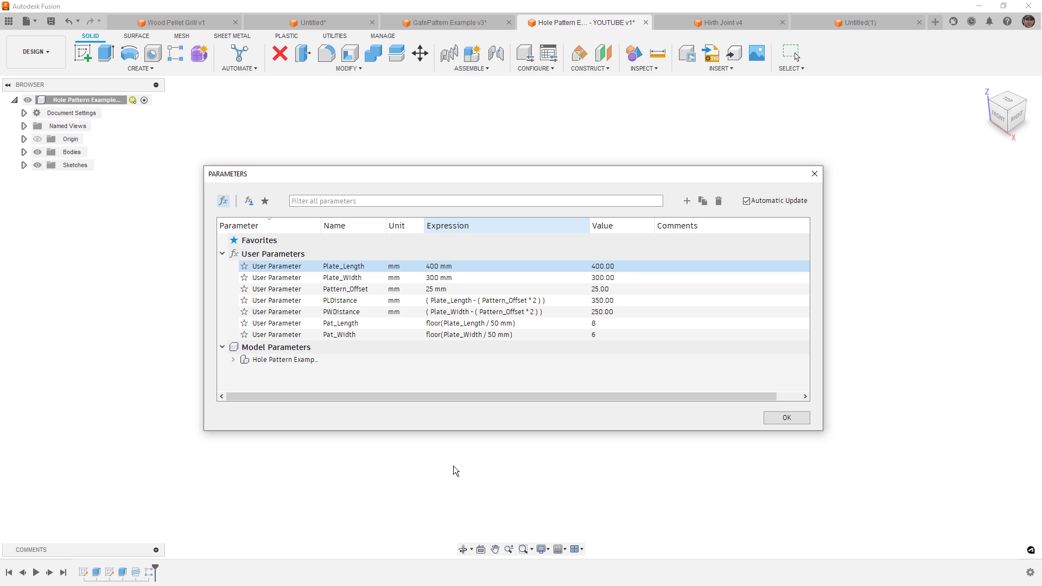
left_click(82, 451)
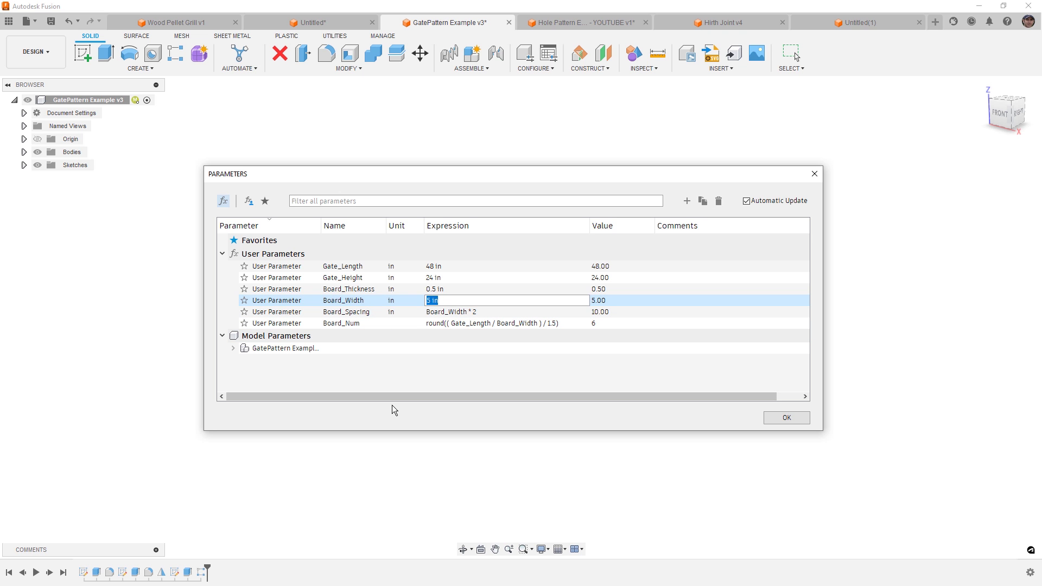
Try the Board_Width parameter of the GatePattern Example design at 4 in, 6 in and 3 in in turn
type("4")
key("Return")
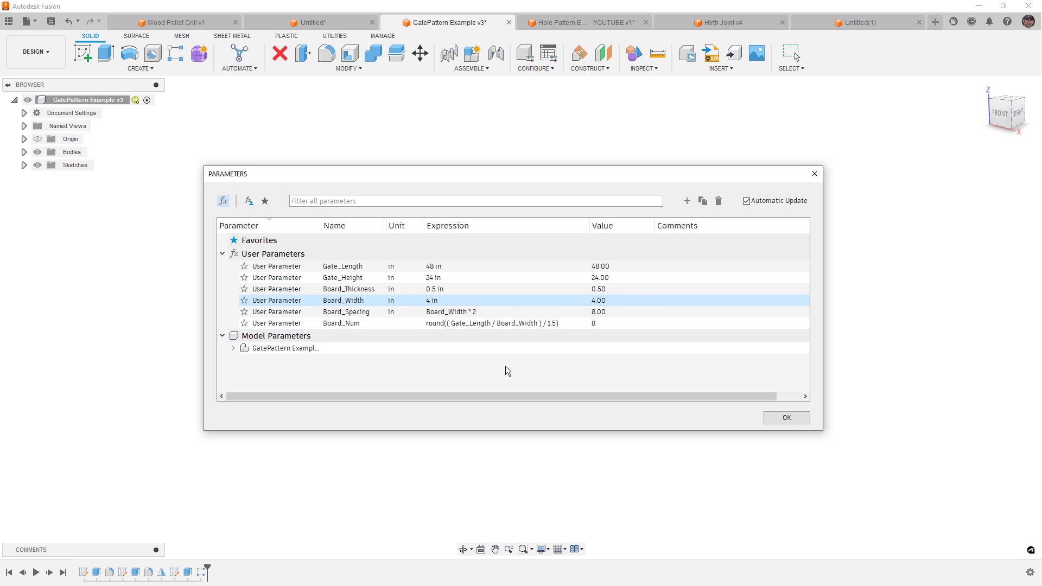
left_click(432, 300)
type("6")
key("Return")
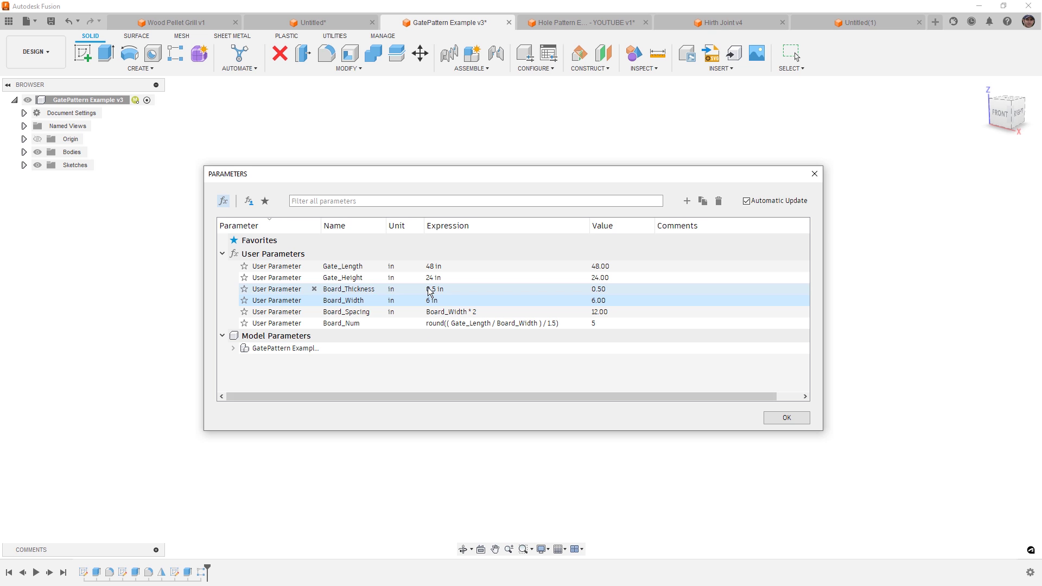
type("3")
key("Return")
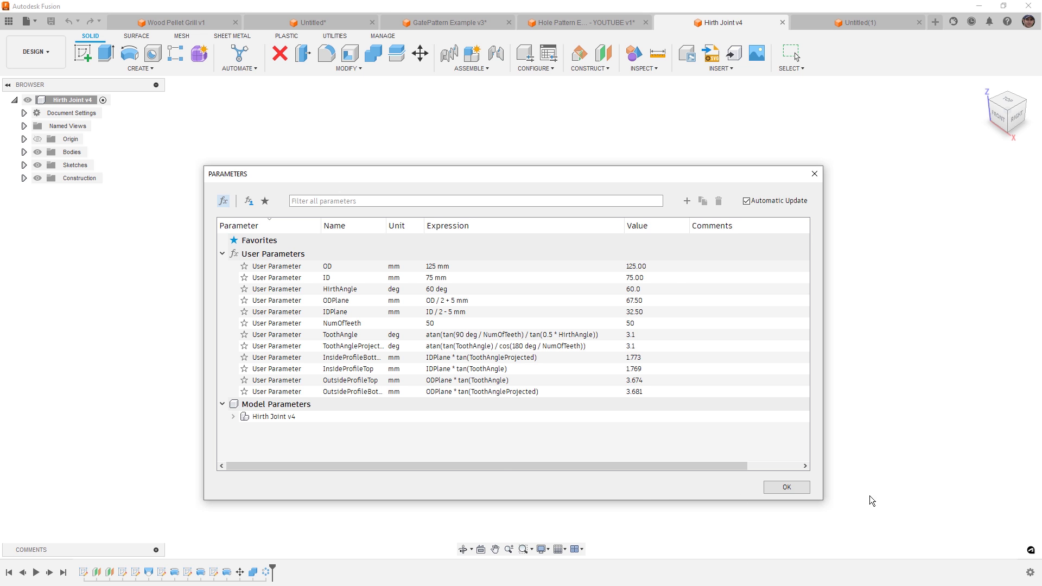
Close the Hirth Joint parameters and open the parameters of the Wood Pellet Grill design
left_click(788, 487)
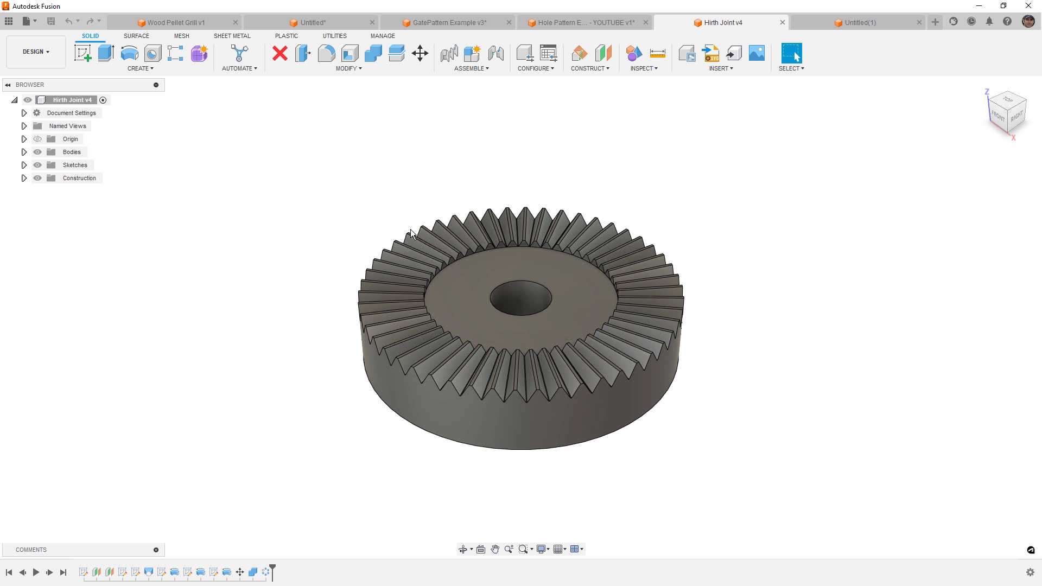
left_click(182, 24)
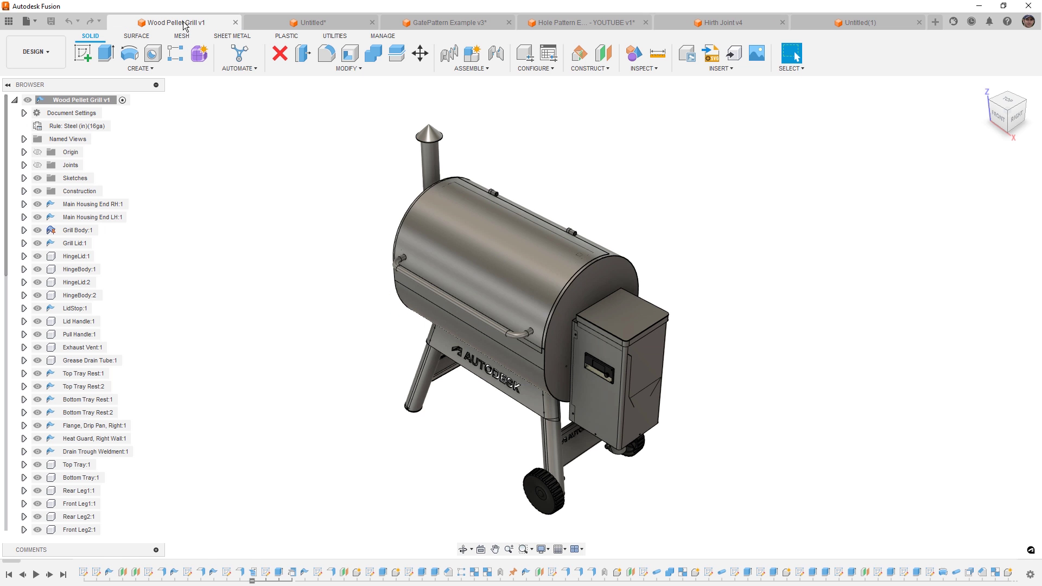
left_click(359, 69)
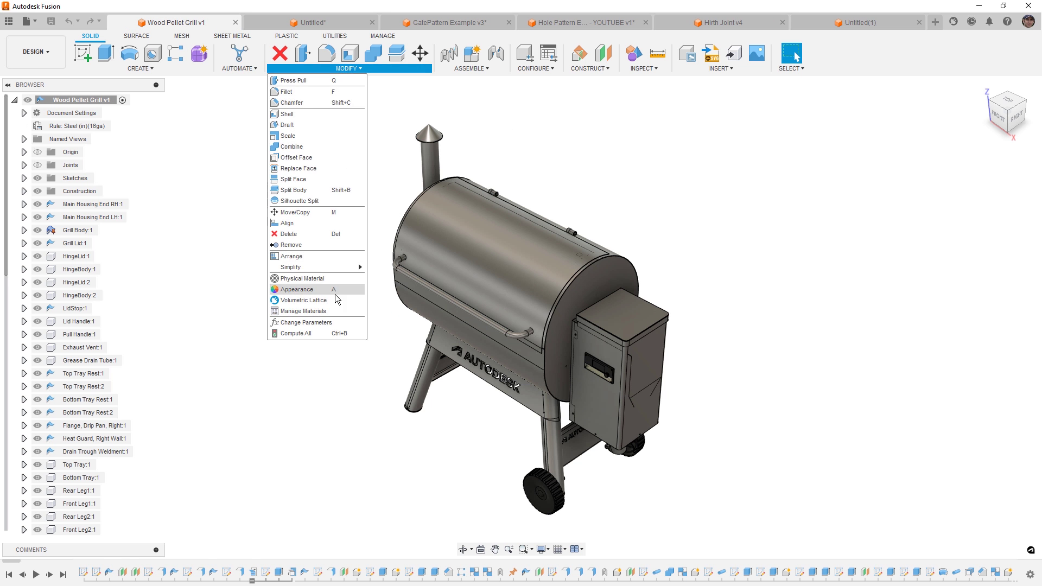
left_click(332, 323)
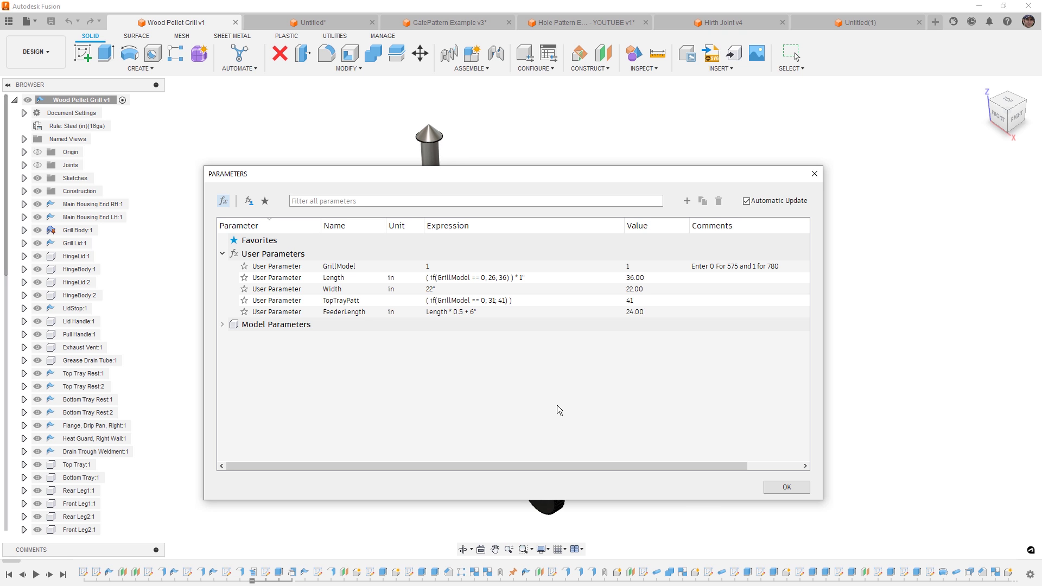
Set the GrillModel parameter to 0 for the 575 grill
left_click(466, 266)
type("0")
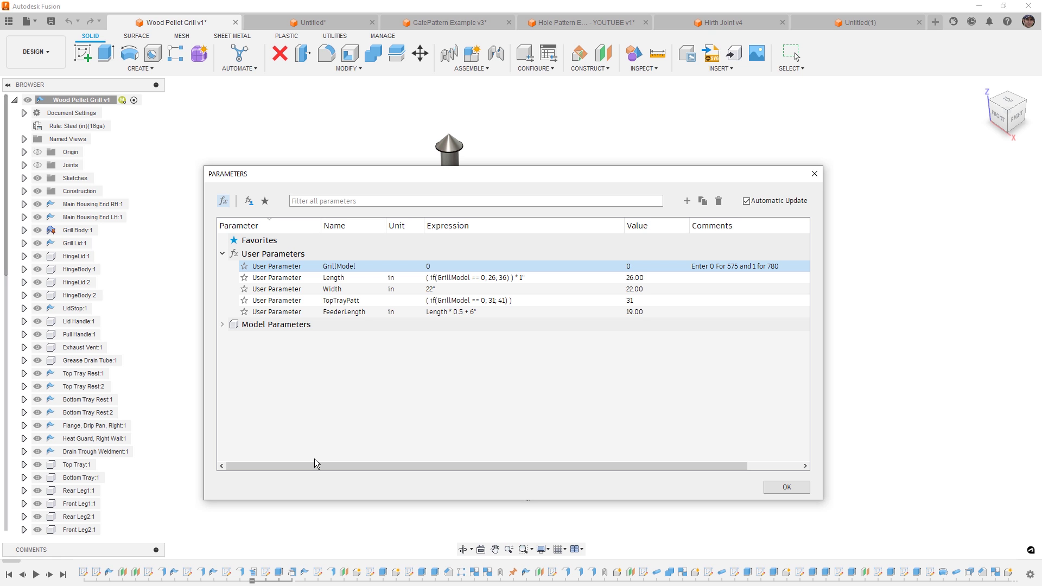
Set the GrillModel parameter to 1 for the 780 grill and accept the parameters
left_click(434, 267)
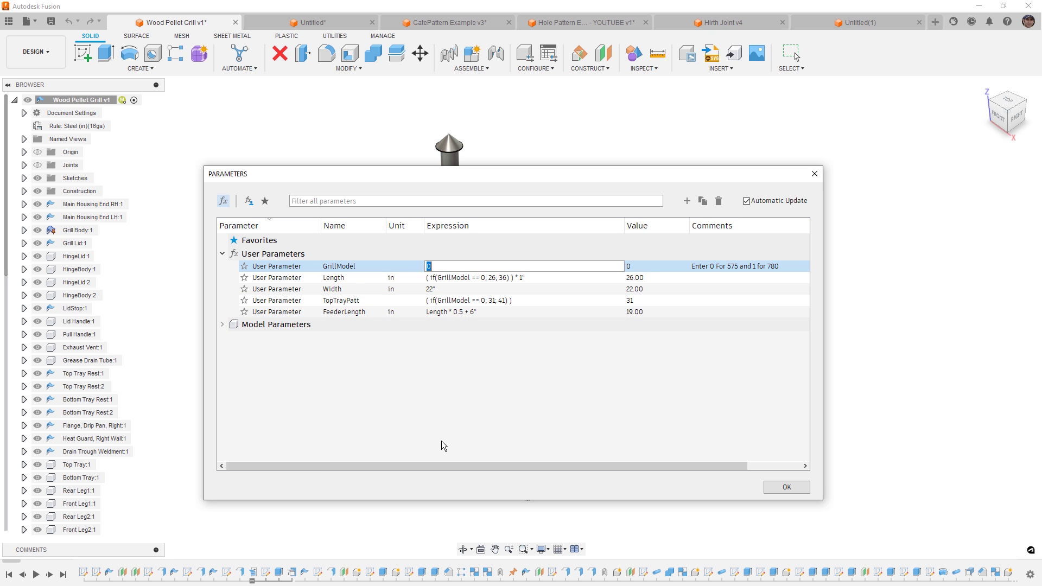
type("1")
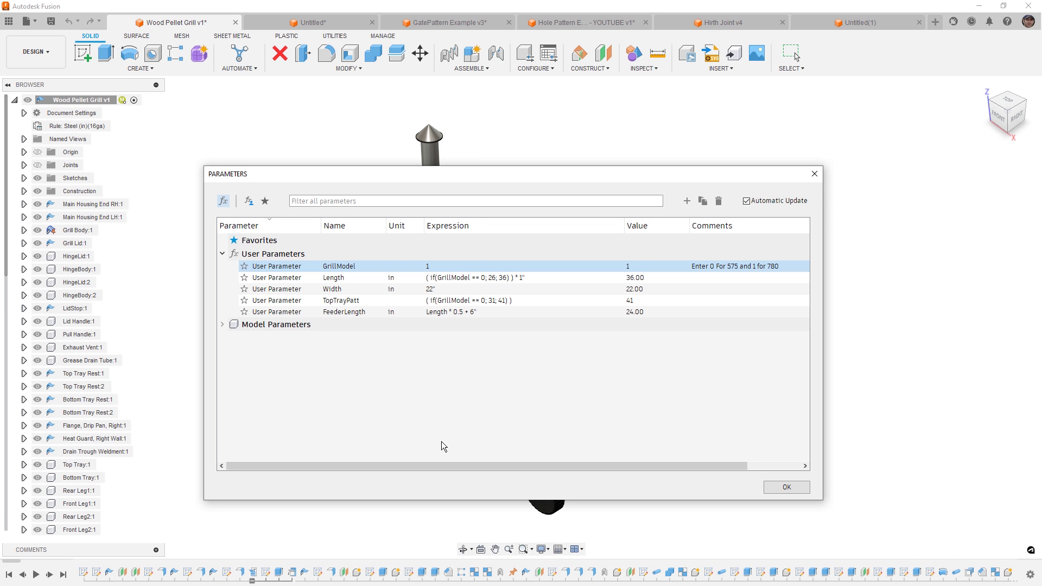
left_click(786, 487)
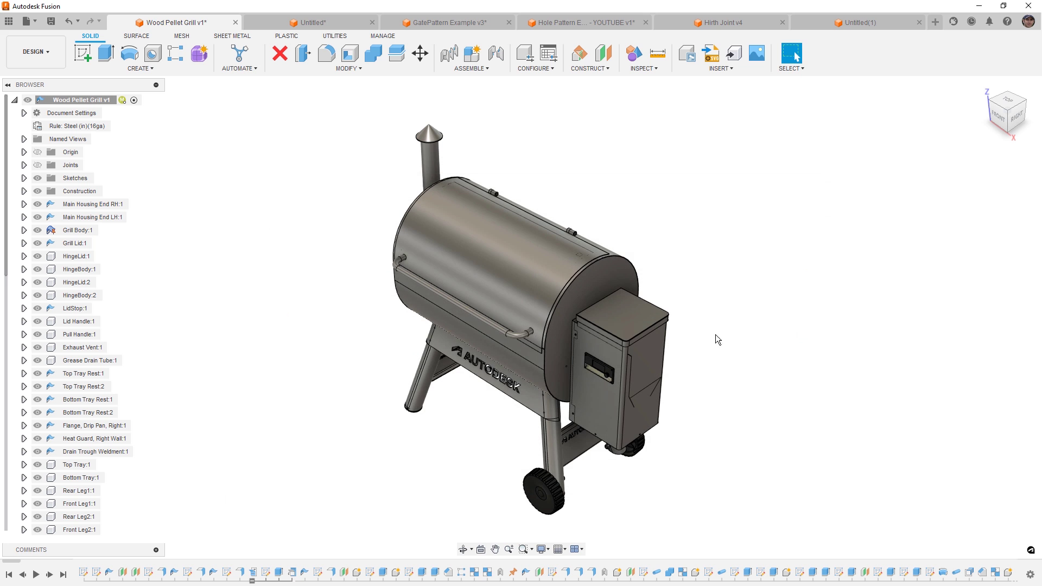
Create a configuration table for the grill design and add the GrillModel user parameter to it as a configured parameter
left_click(524, 53)
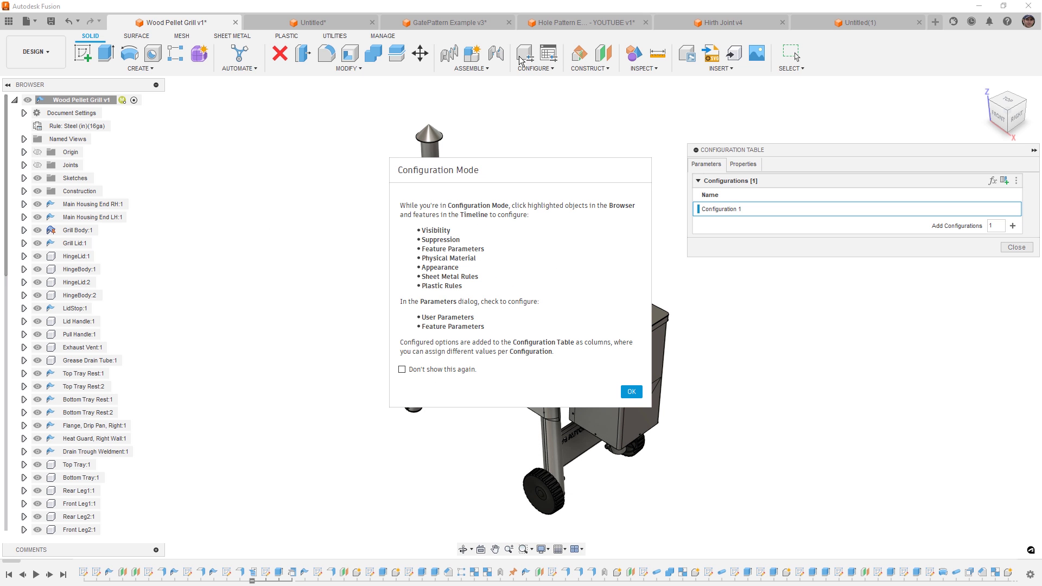
left_click(633, 392)
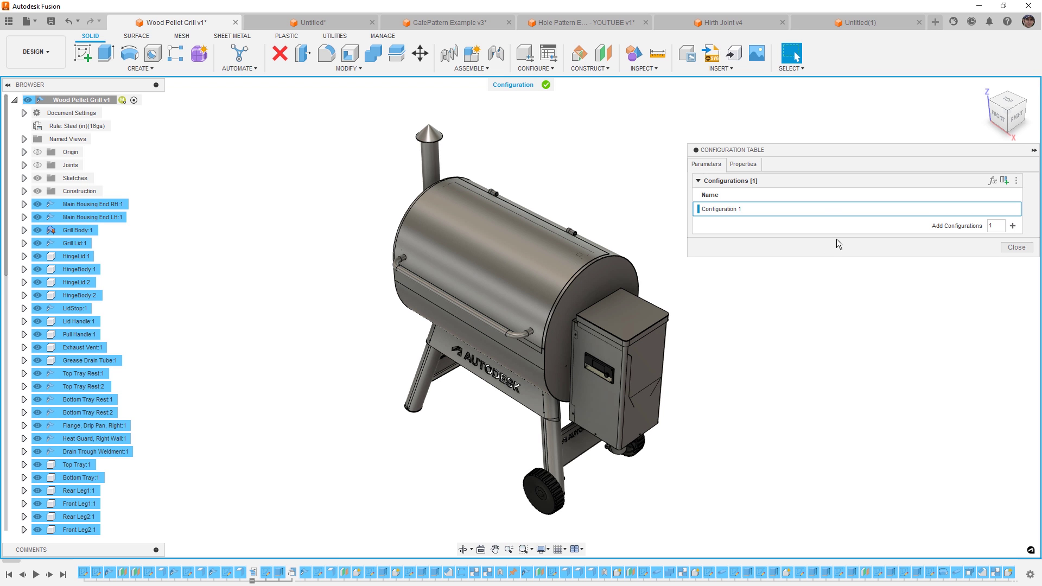
left_click(992, 180)
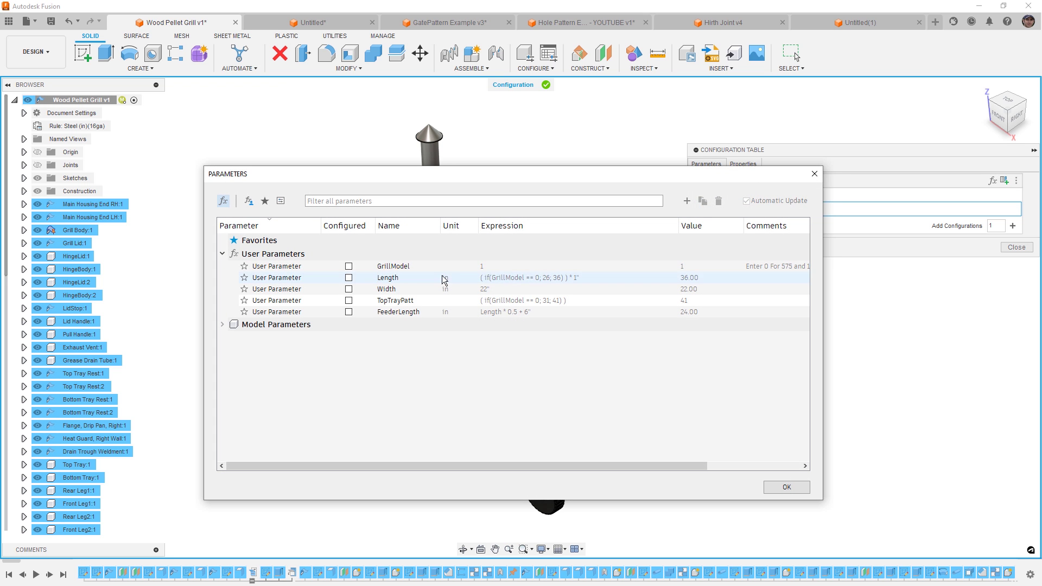
left_click(349, 266)
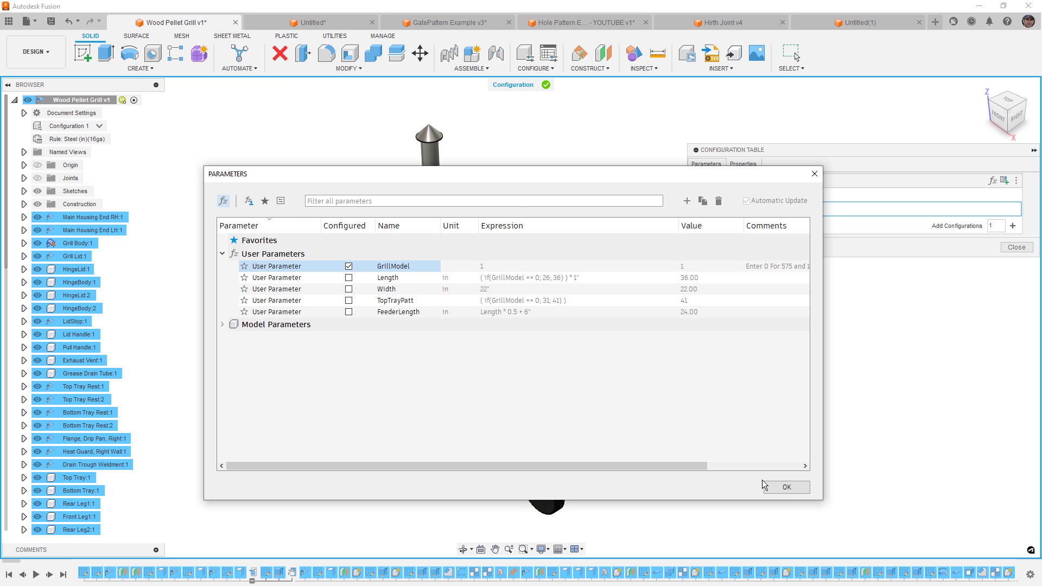
left_click(787, 487)
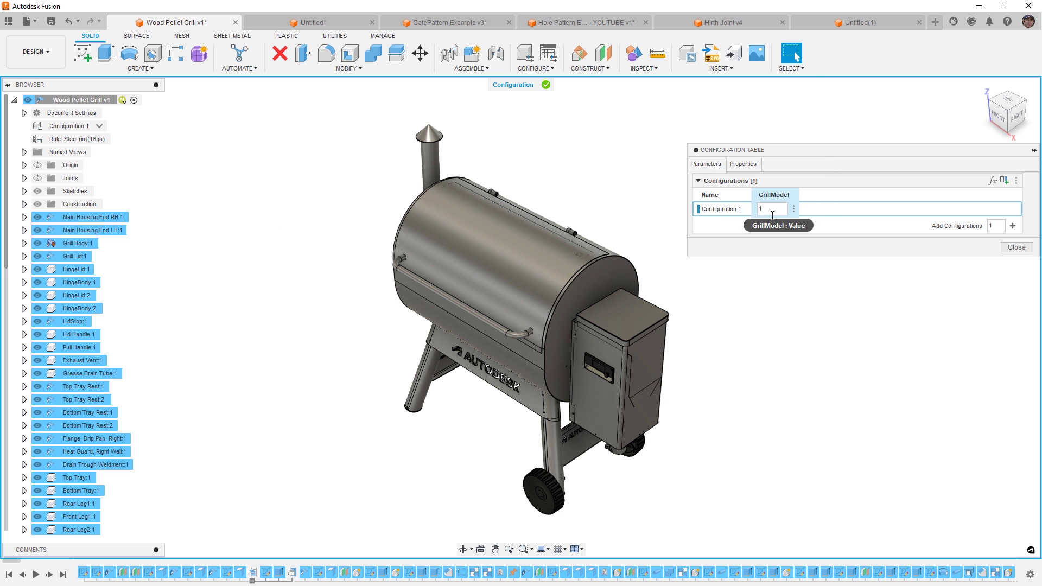
Add a second configuration with GrillModel set to 0 and close the configuration table
left_click(1013, 226)
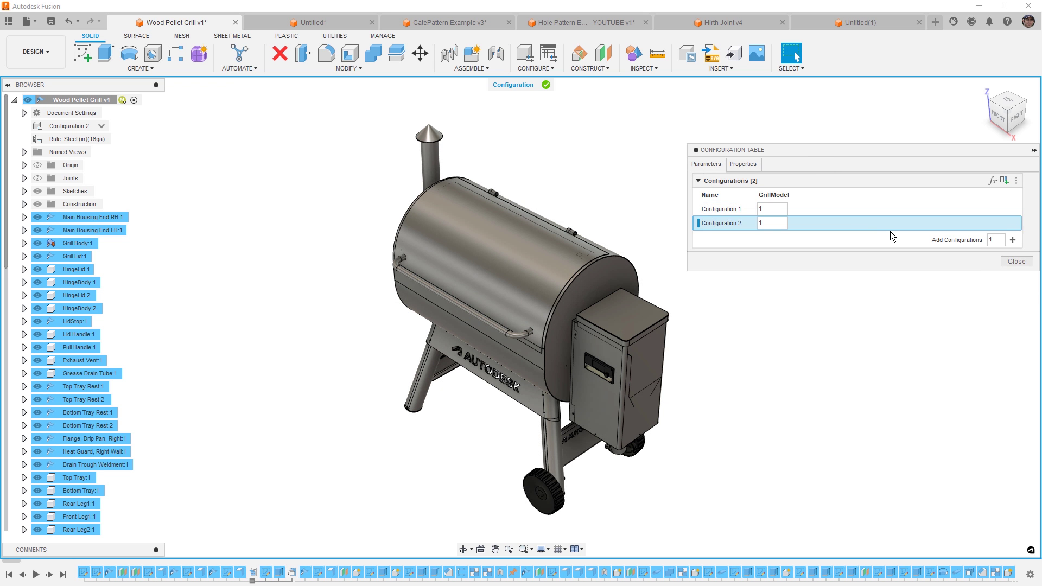
left_click(760, 223)
type("0")
left_click(1018, 262)
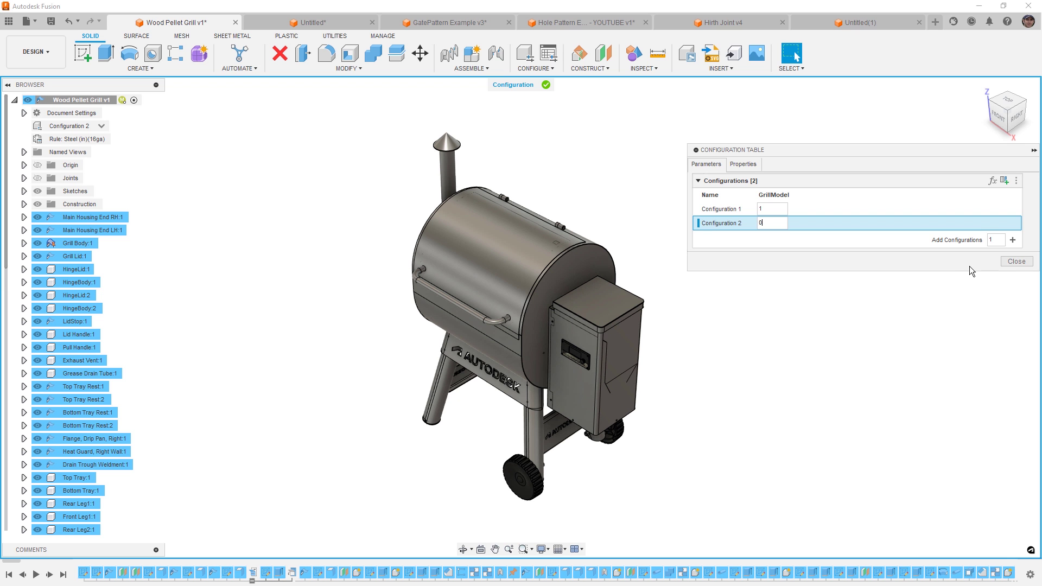
left_click(1017, 261)
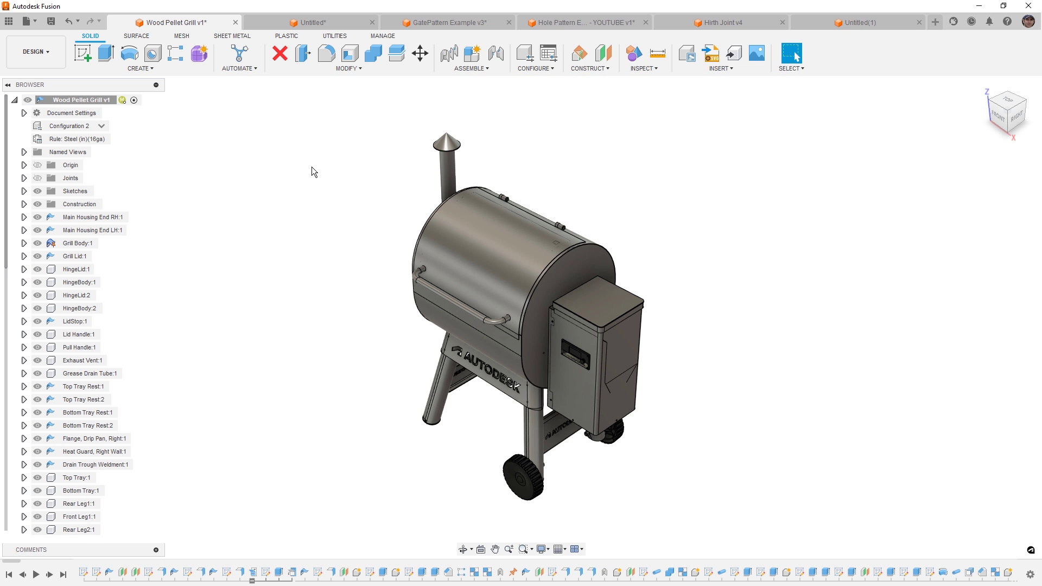
Switch the active configuration of the grill to Configuration 1
left_click(102, 127)
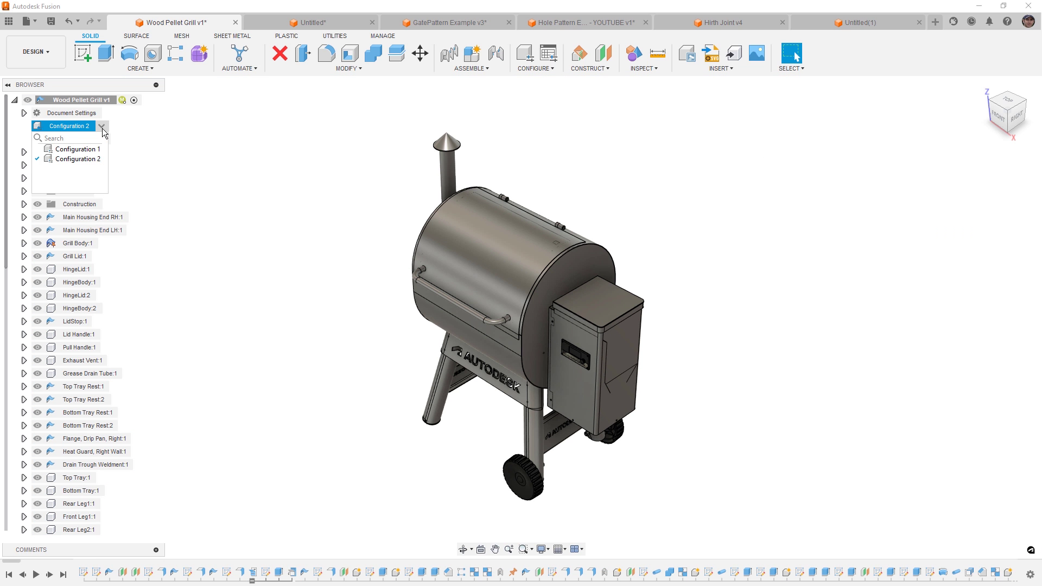
left_click(84, 151)
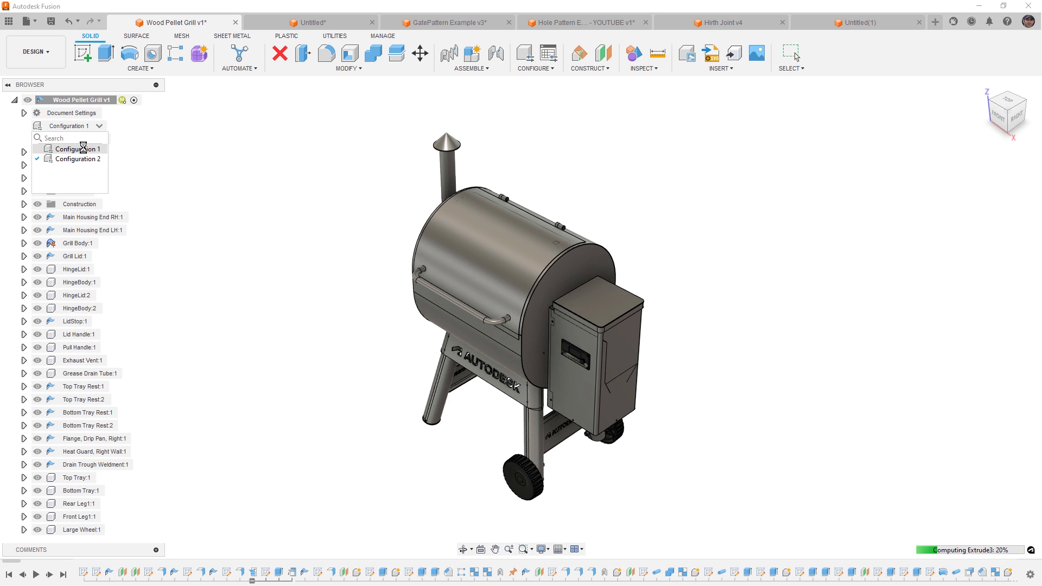